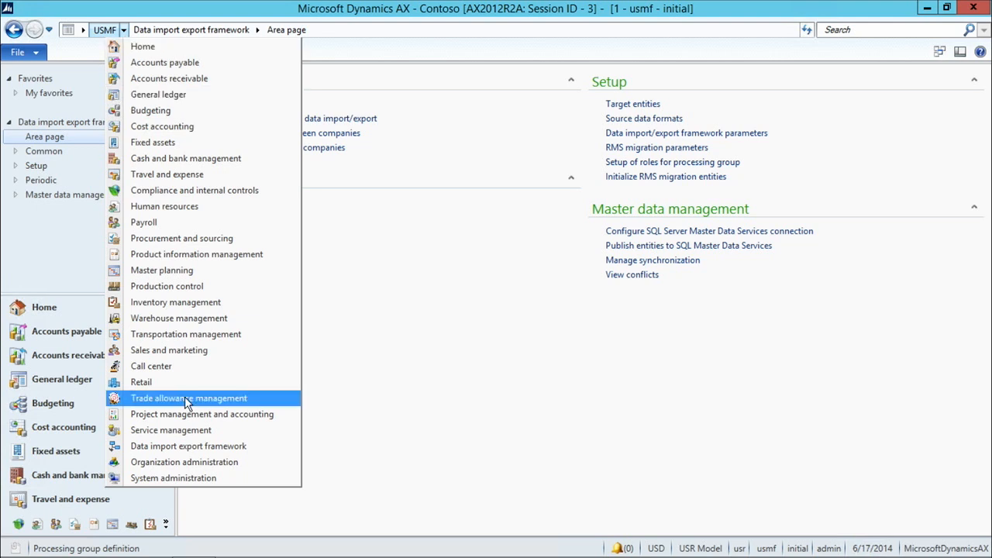
# Go to the Data import export framework area page and start the wizard for creating a custom entity for data import/export
pyautogui.click(226, 448)
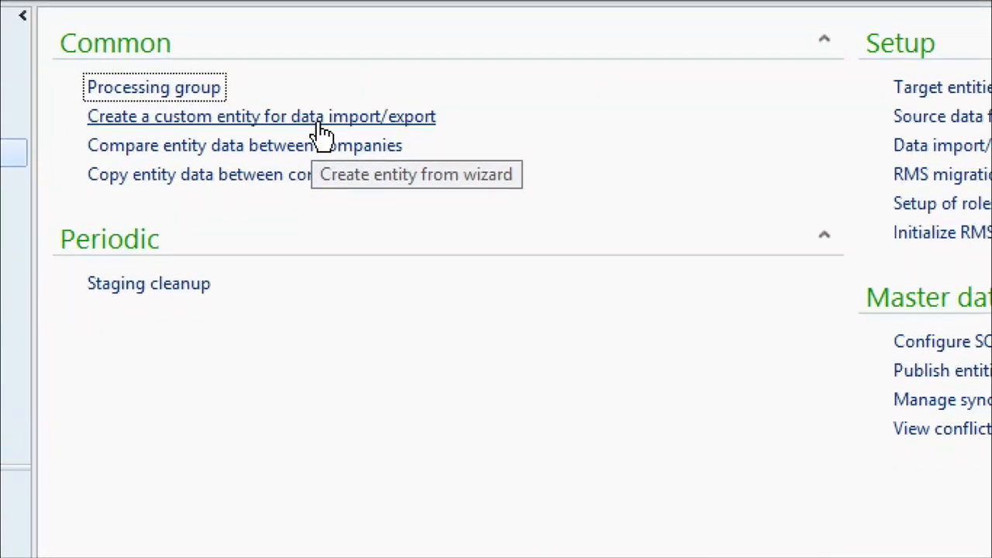
pyautogui.click(322, 128)
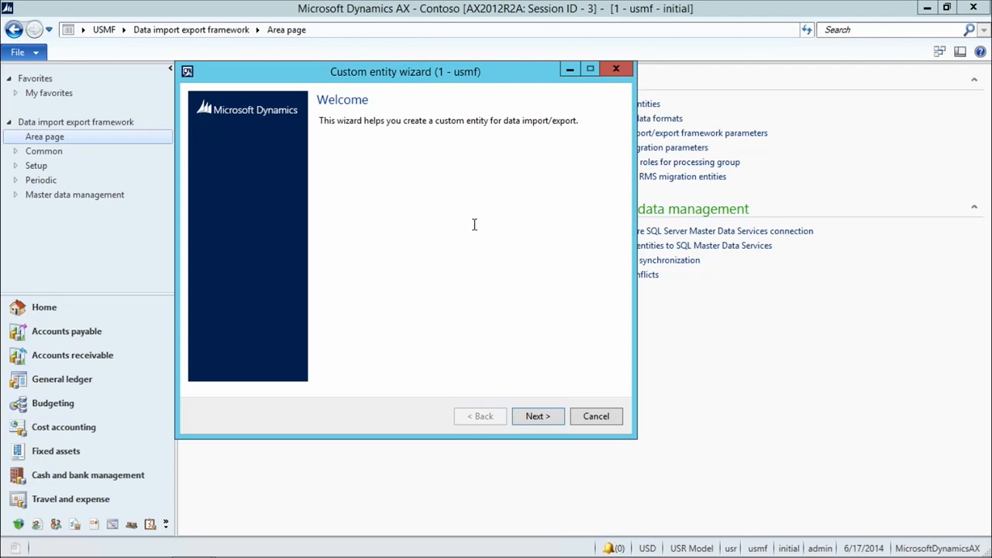
pyautogui.click(552, 420)
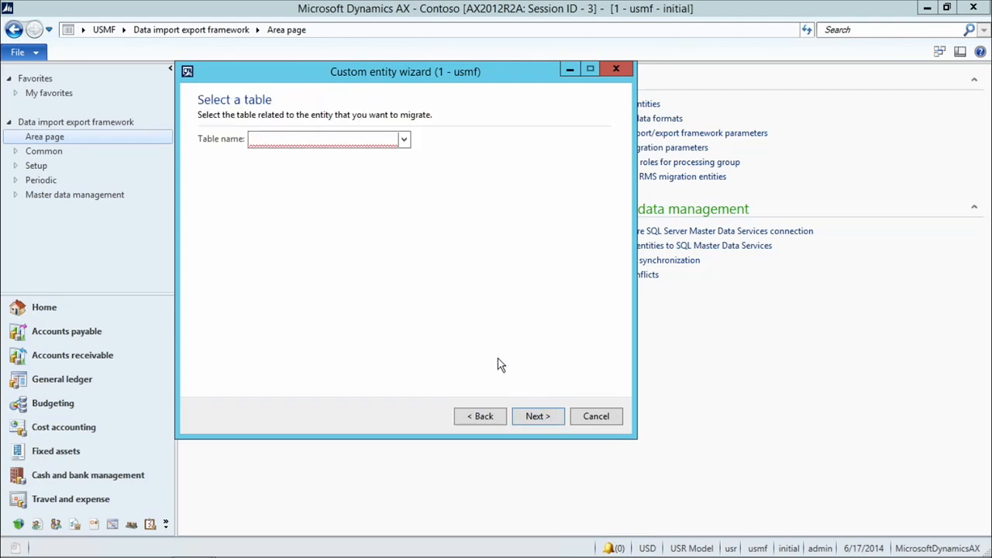
# Select InventSite as the table for the custom entity and continue to the code generation parameters
pyautogui.click(403, 141)
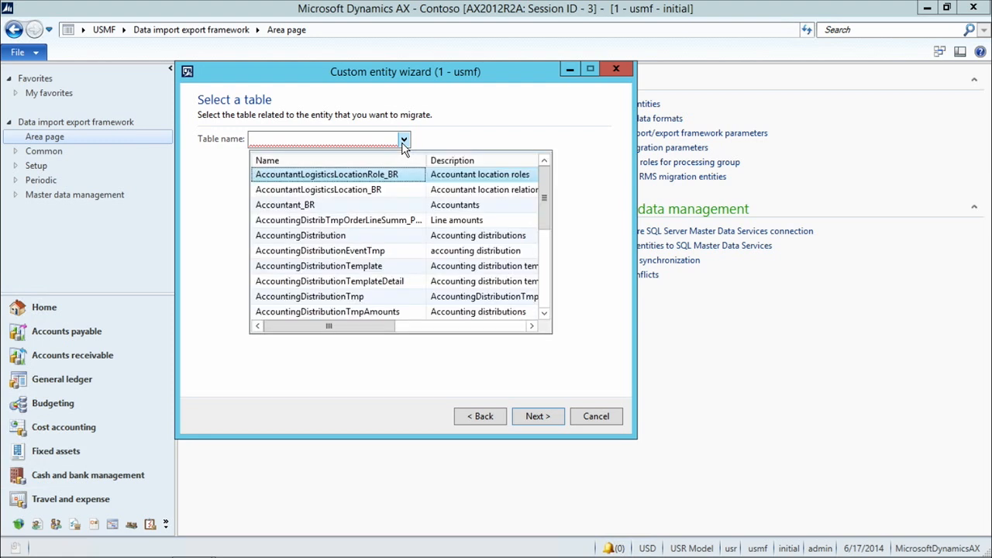
pyautogui.write('inventsite')
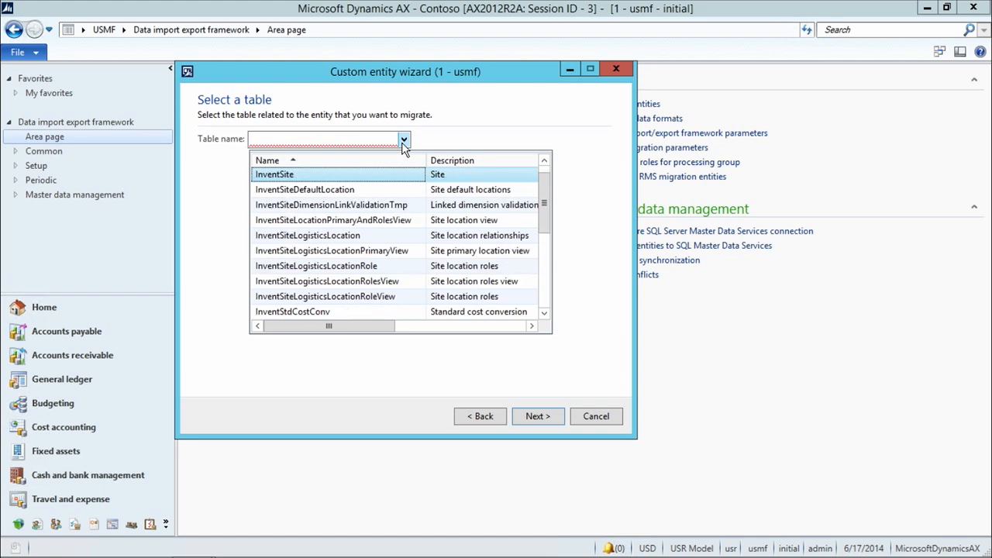
pyautogui.click(322, 175)
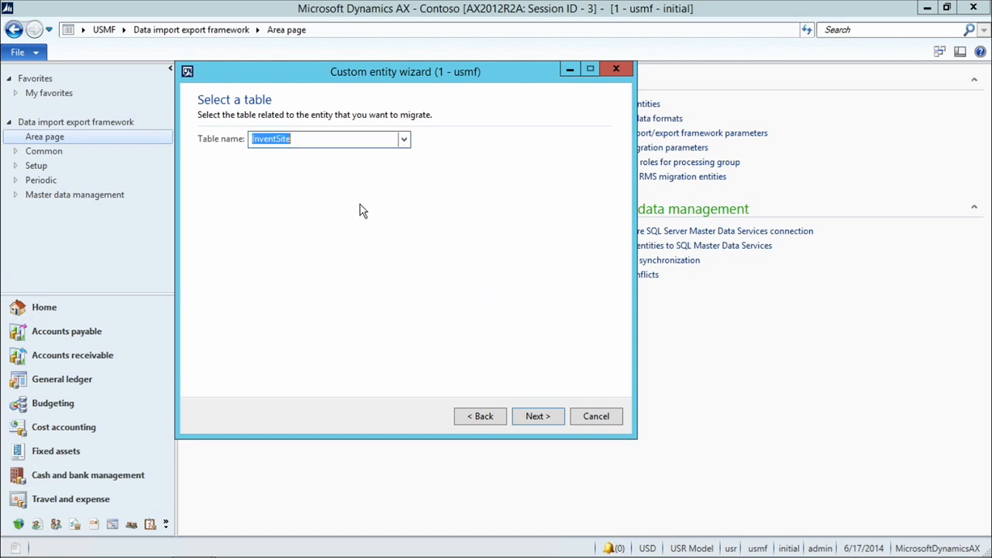
pyautogui.click(552, 421)
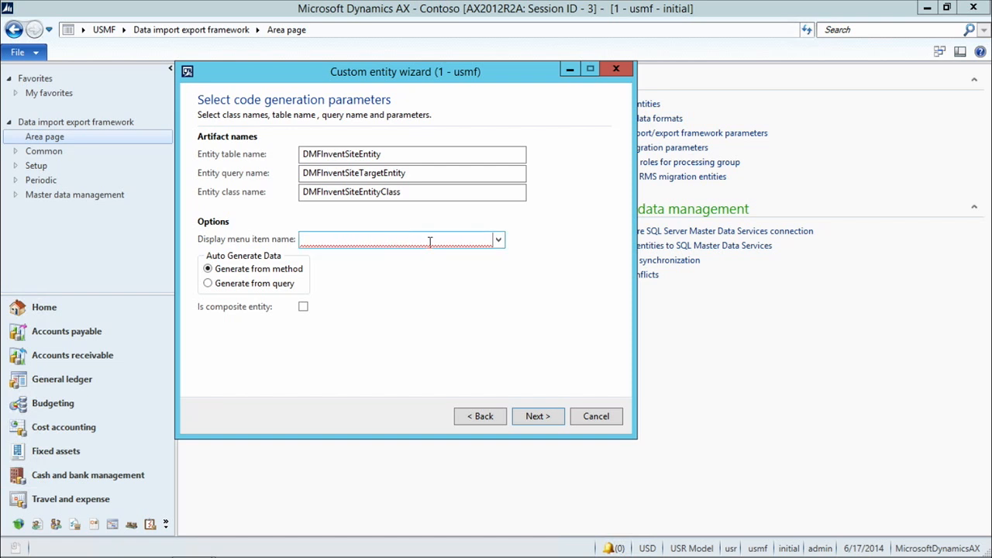
# Set the display menu item name to InventSite with data generated from method, and continue to the target table fields
pyautogui.click(500, 242)
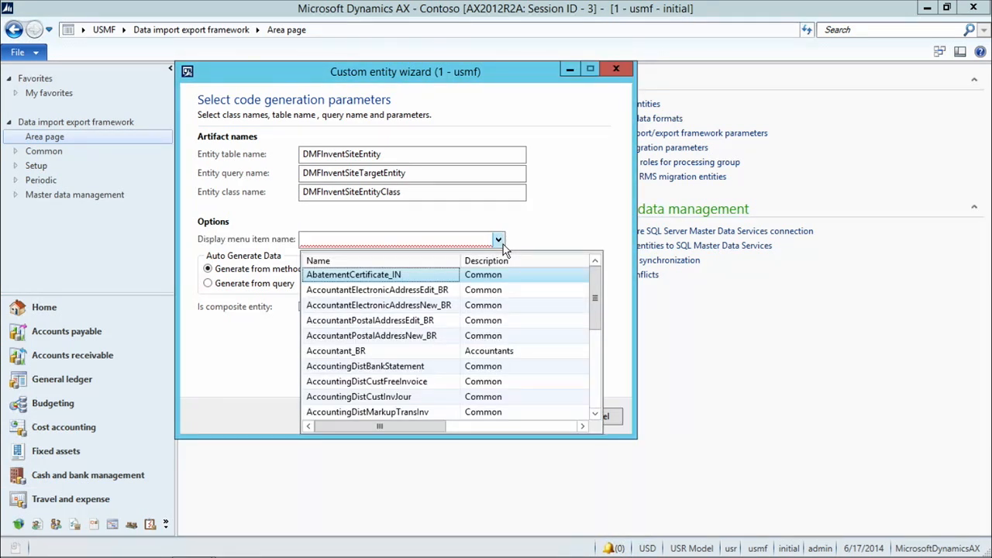
pyautogui.write('in')
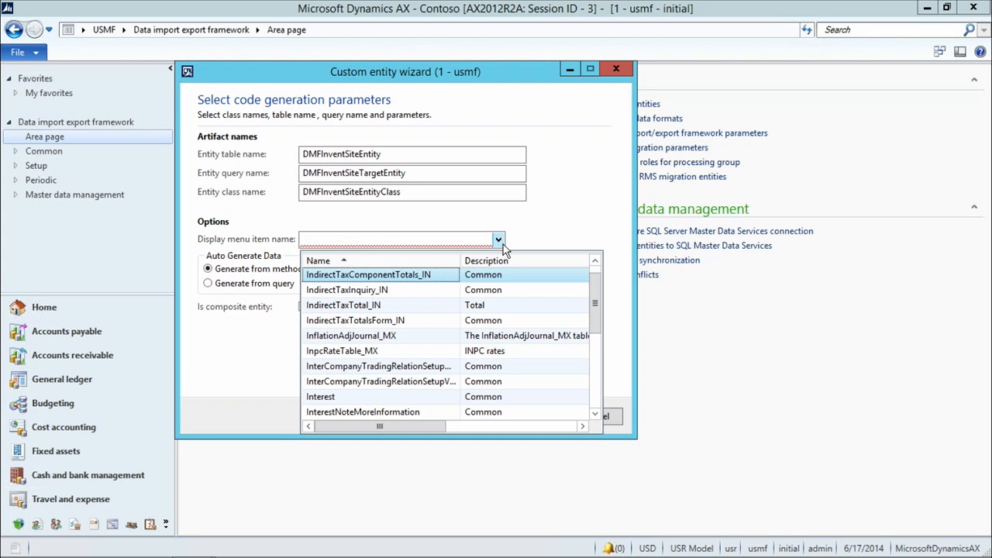
pyautogui.write('v')
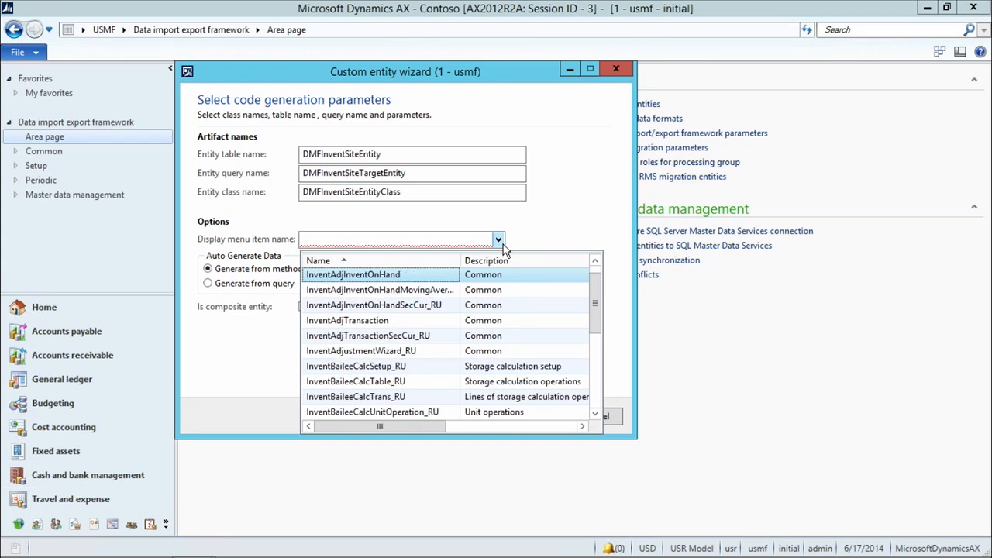
pyautogui.write('entsite')
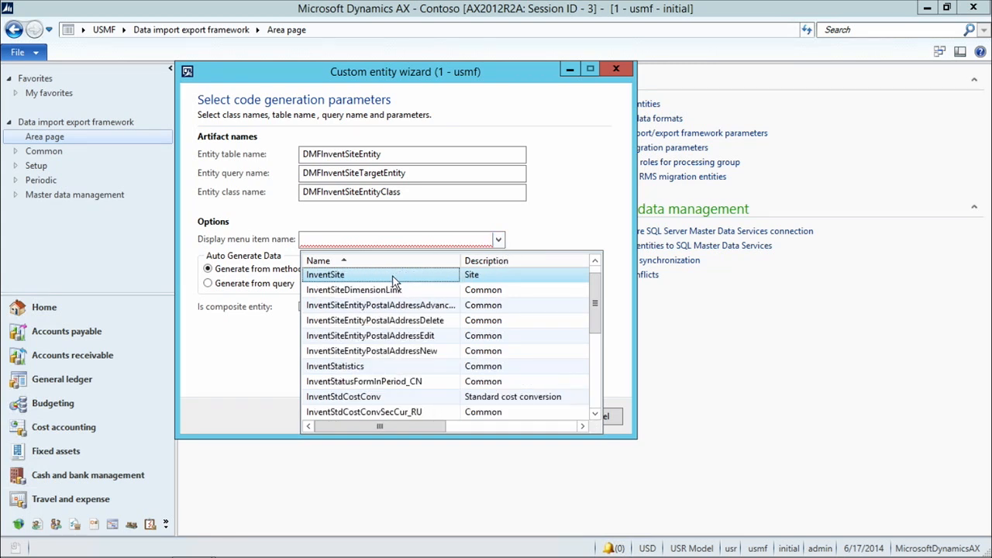
pyautogui.click(393, 278)
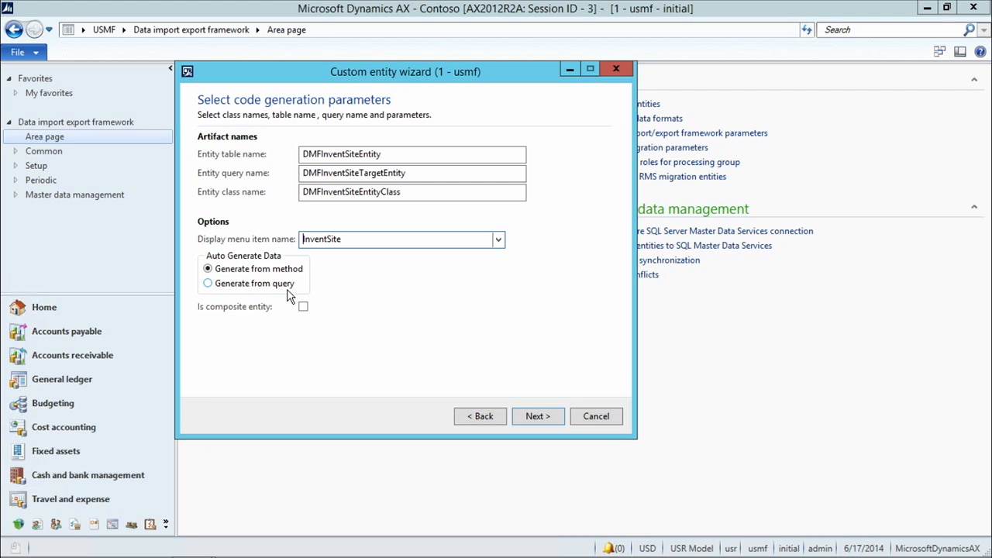
pyautogui.click(236, 272)
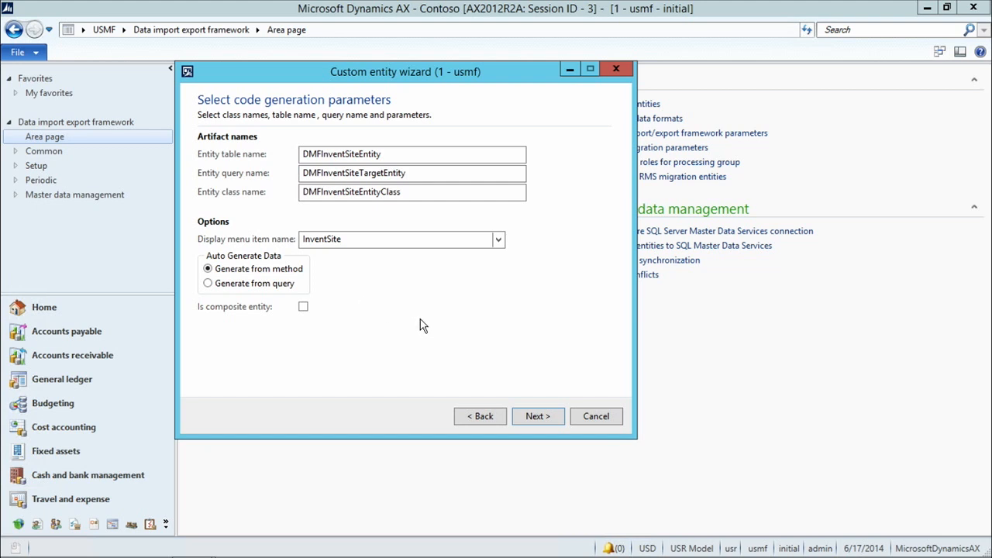
pyautogui.click(541, 419)
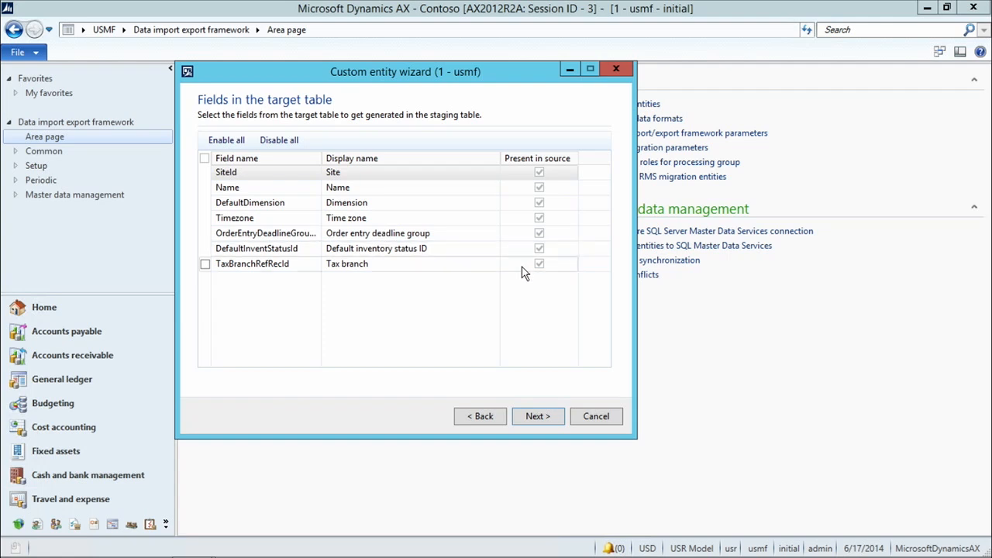
# Accept the target table fields, finish the custom entity wizard, and agree to add the ForeignKey relation from the EDT to the table
pyautogui.click(538, 417)
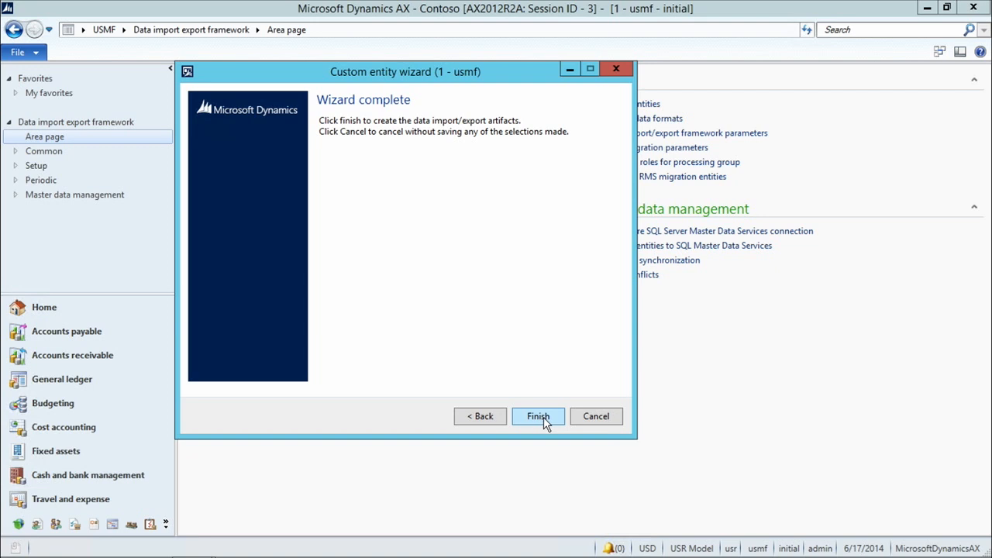
pyautogui.click(540, 418)
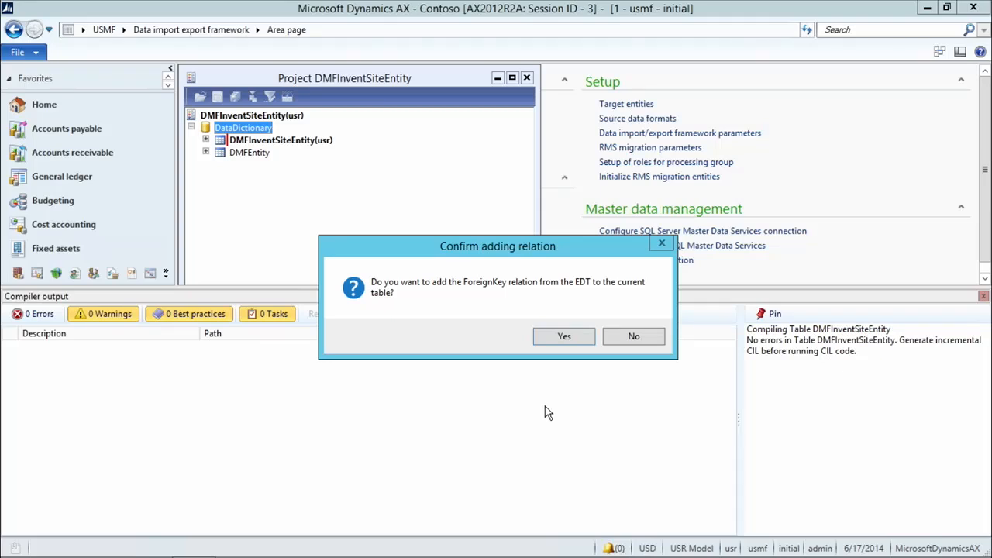
pyautogui.click(555, 344)
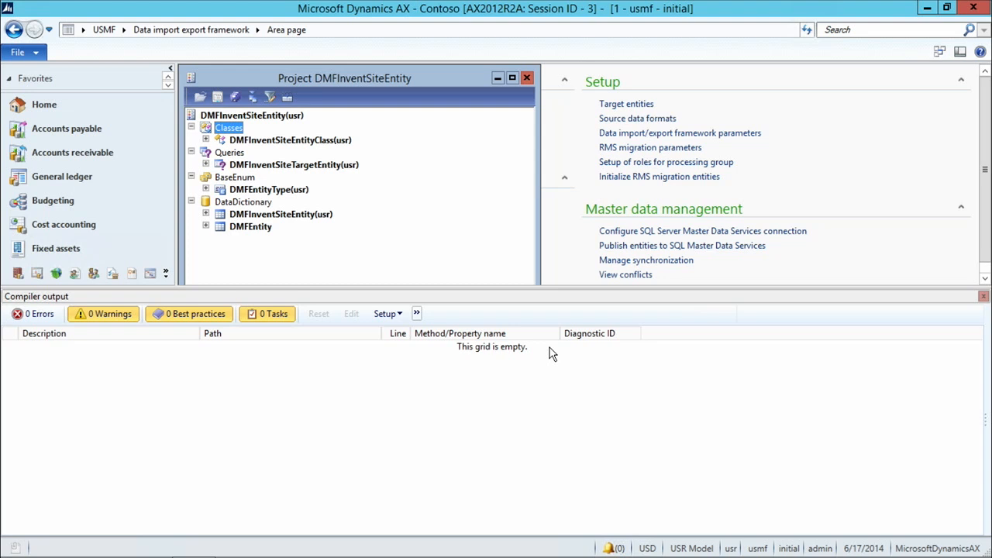
# Close the compiler output and the generated DMFInventSiteEntity project window
pyautogui.click(257, 217)
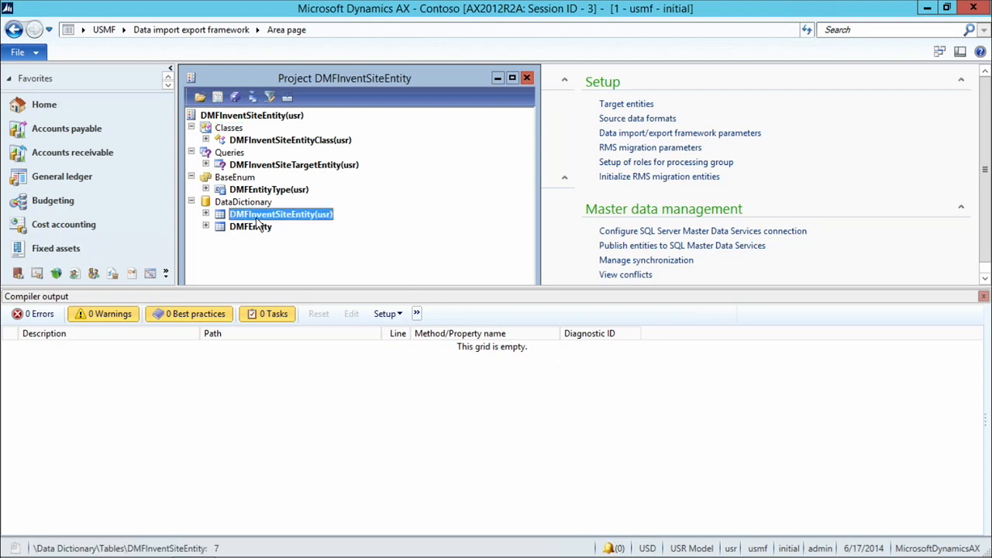
pyautogui.click(984, 298)
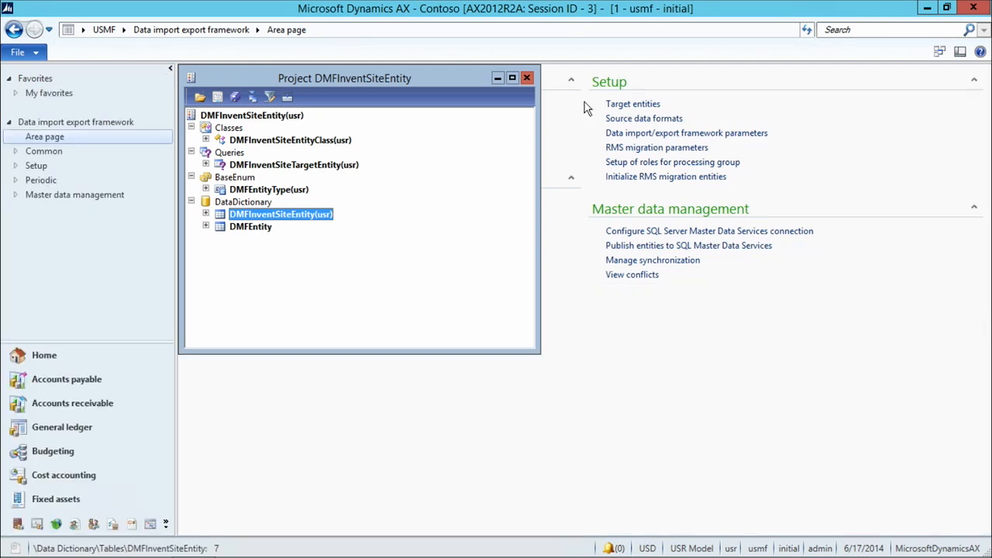
pyautogui.click(526, 78)
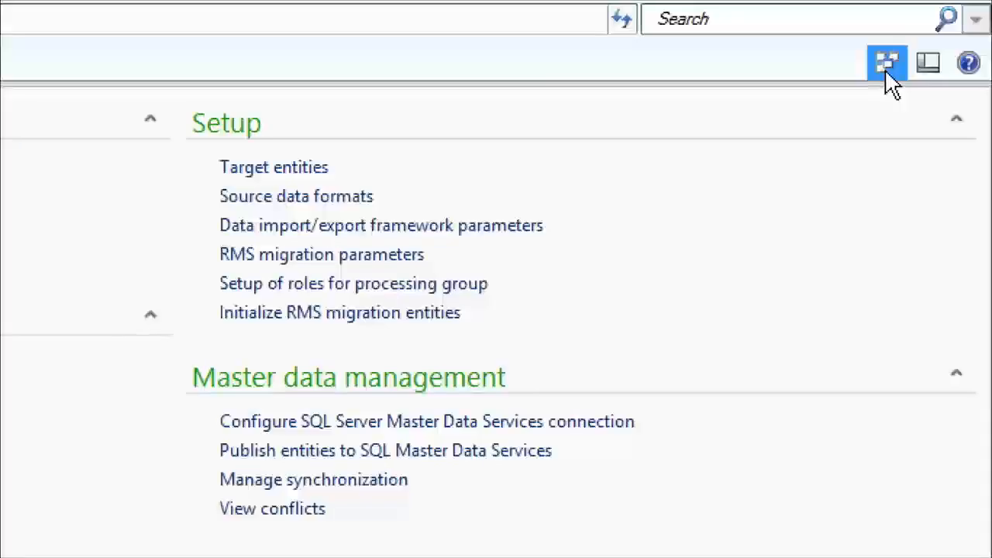
# Open a new development workspace
pyautogui.click(893, 69)
pyautogui.click(924, 69)
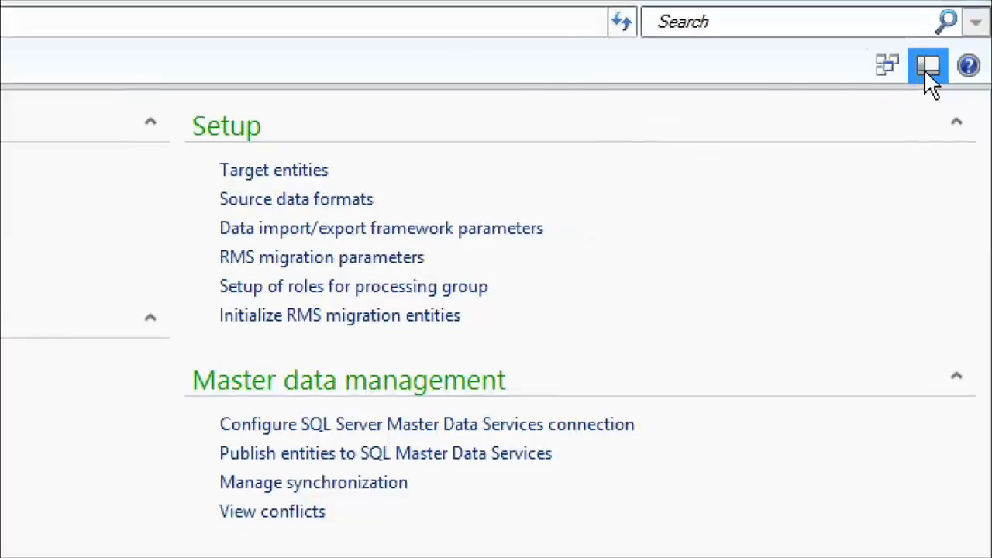
pyautogui.click(882, 69)
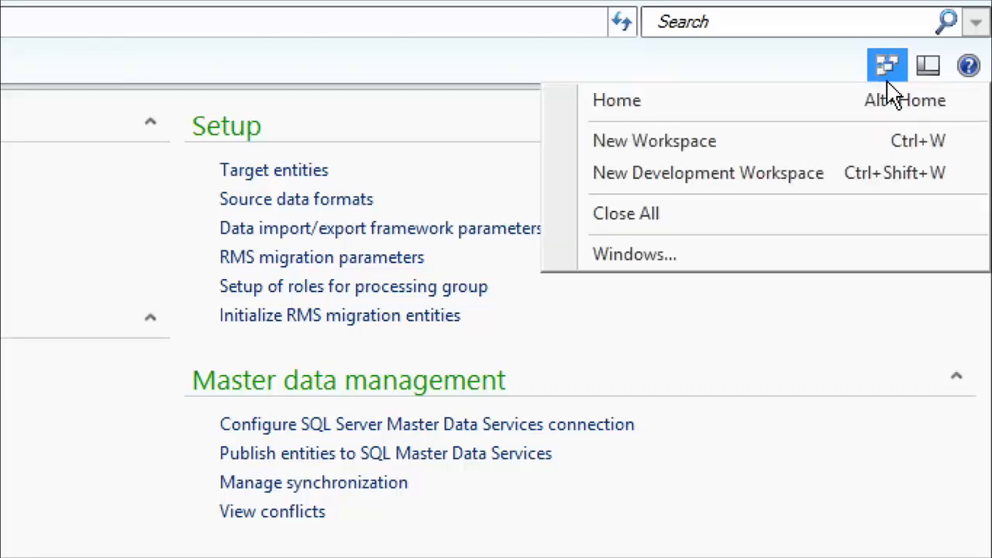
pyautogui.click(838, 172)
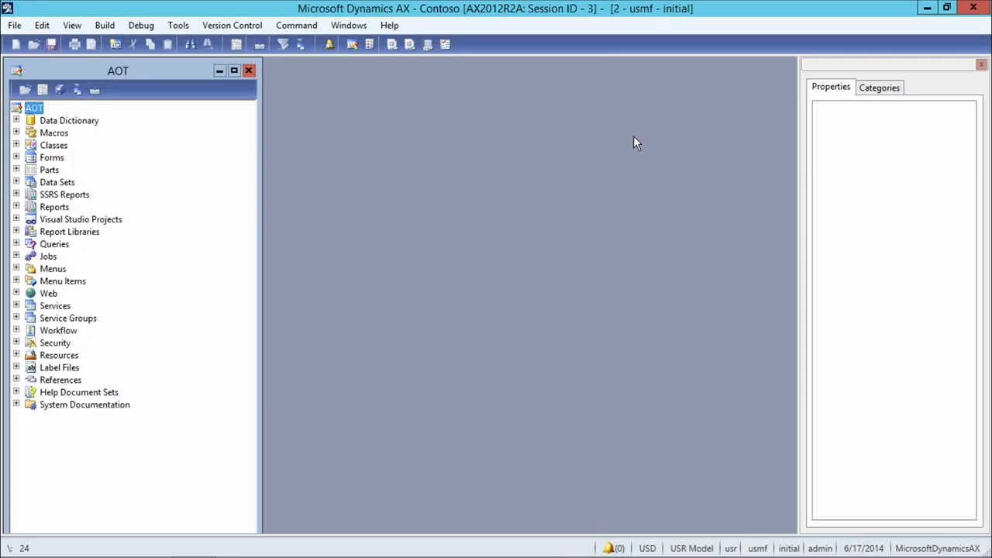
# Open the DMFInventSiteEntity project from the private projects in the development workspace
pyautogui.hotkey('ctrl', 'shift', 'p')
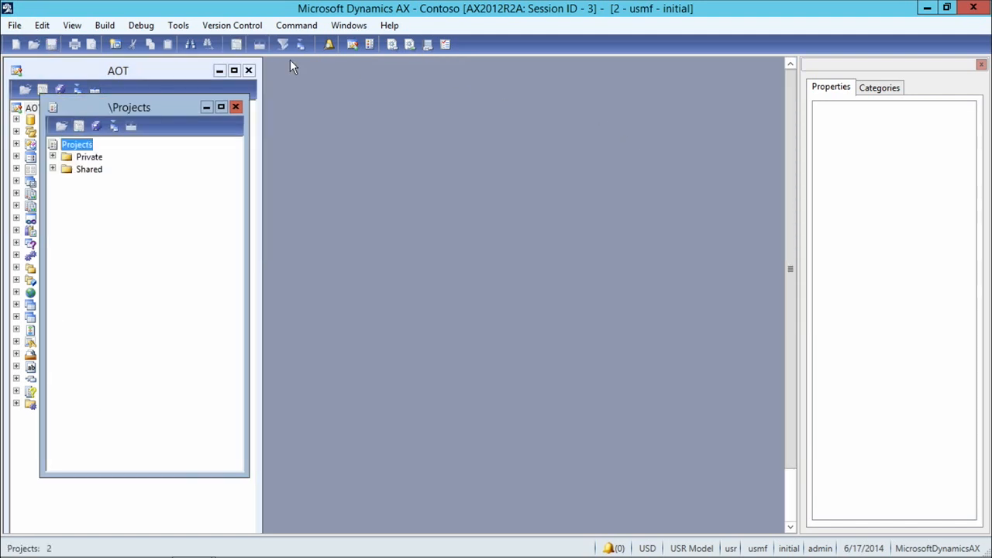
pyautogui.moveTo(108, 109); pyautogui.dragTo(260, 93)
pyautogui.click(200, 140)
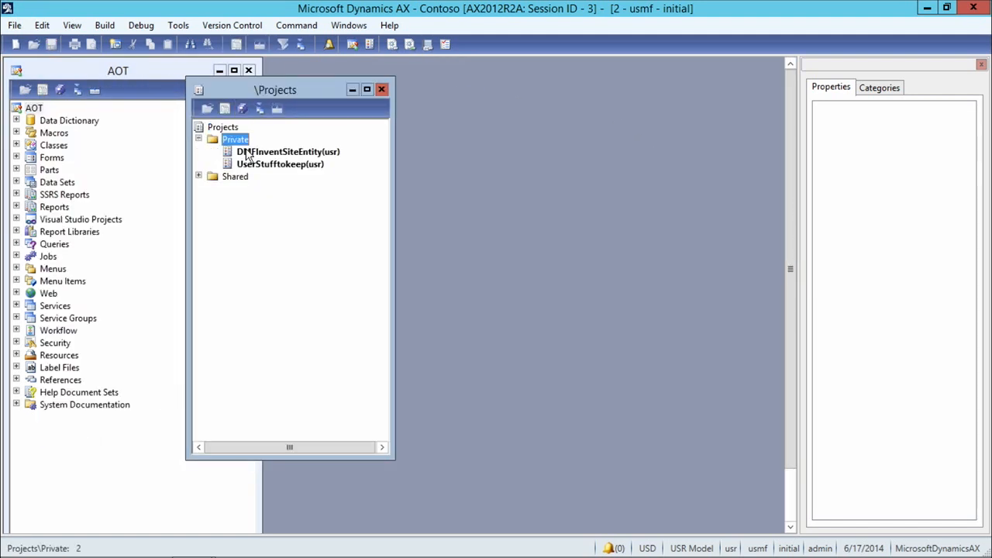
pyautogui.click(247, 155)
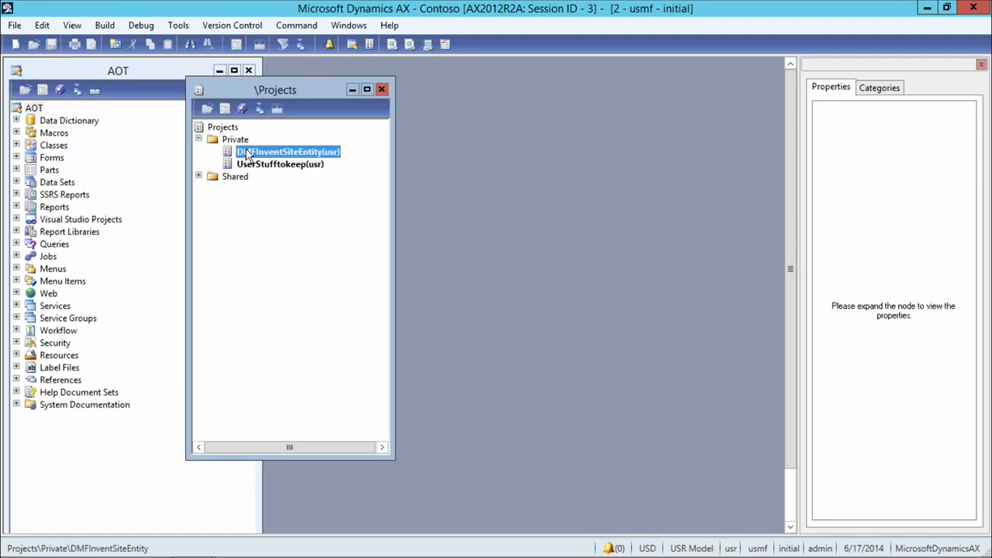
pyautogui.doubleClick(302, 155)
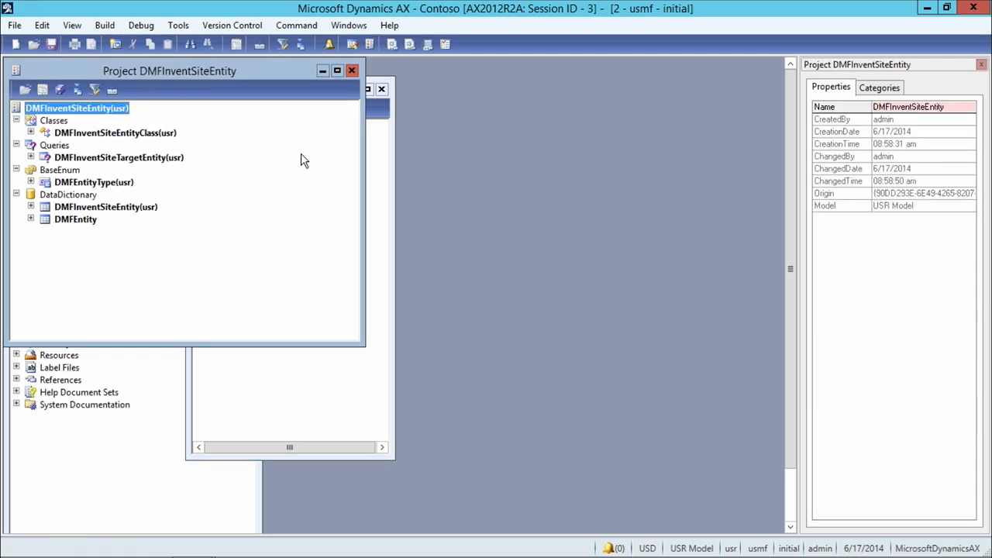
pyautogui.moveTo(197, 76); pyautogui.dragTo(239, 72)
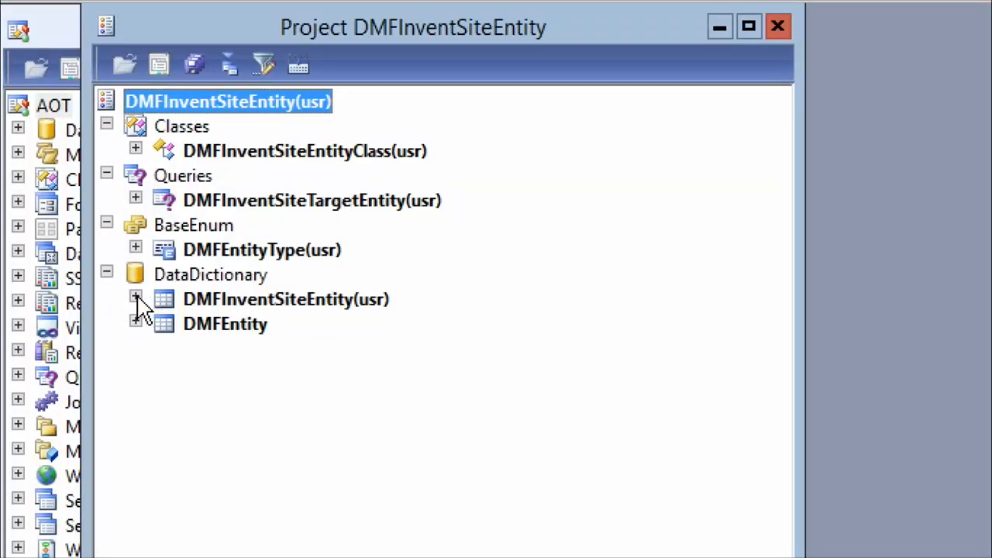
# Expand the DMFInventSiteEntity table and examine its properties, including SaveDataPerCompany and ConfigurationKey
pyautogui.doubleClick(196, 301)
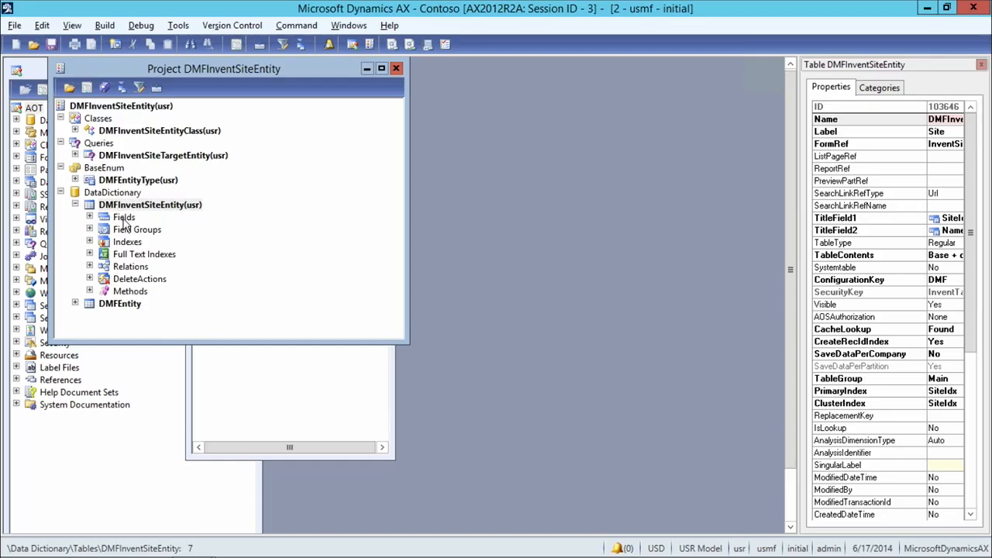
pyautogui.moveTo(790, 197); pyautogui.dragTo(653, 213)
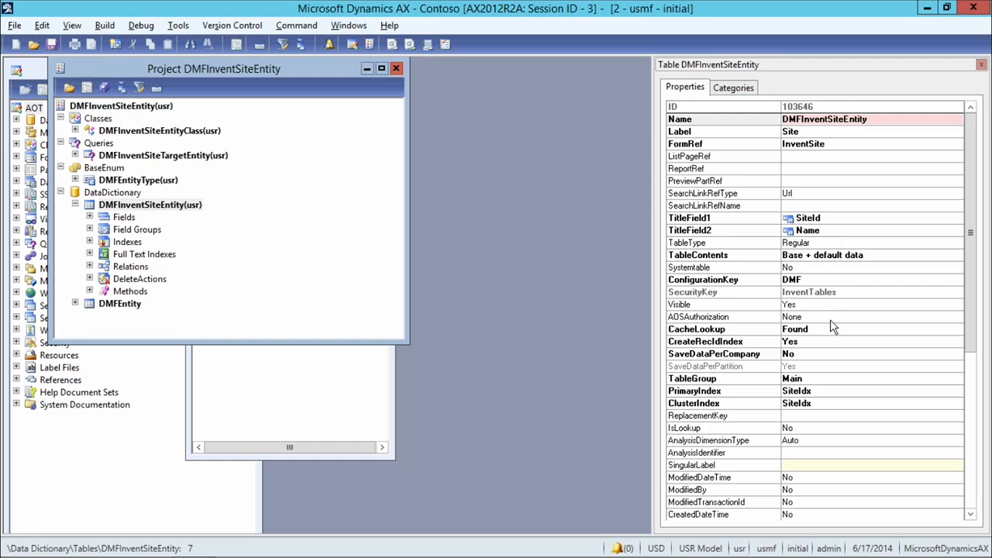
pyautogui.hotkey('ctrl', 'd')
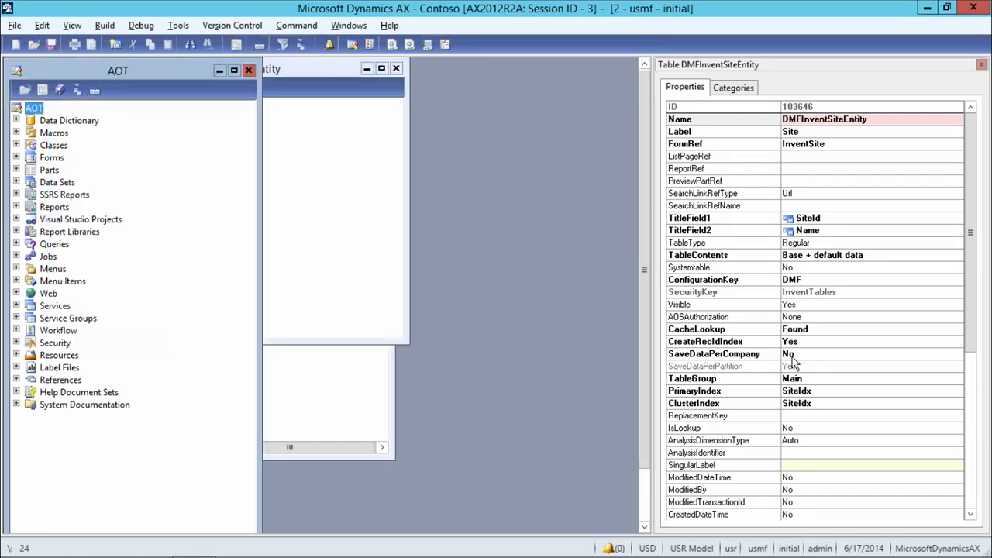
pyautogui.click(734, 359)
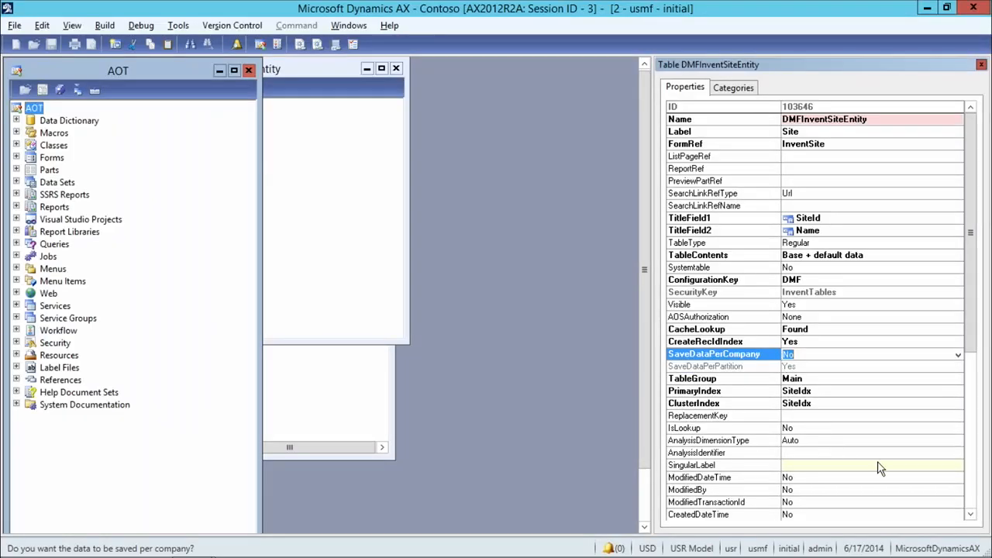
pyautogui.click(970, 409)
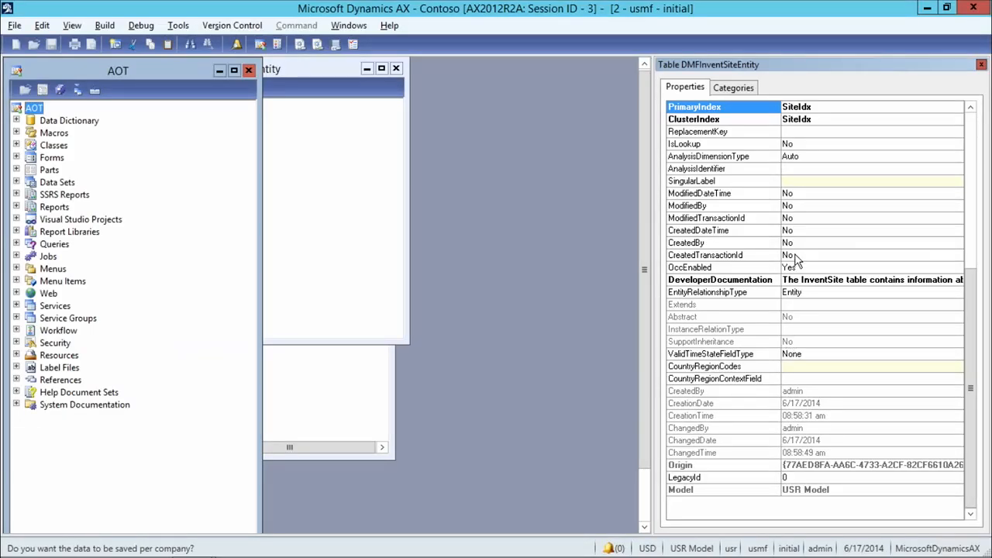
pyautogui.scroll(8, 842, 109)
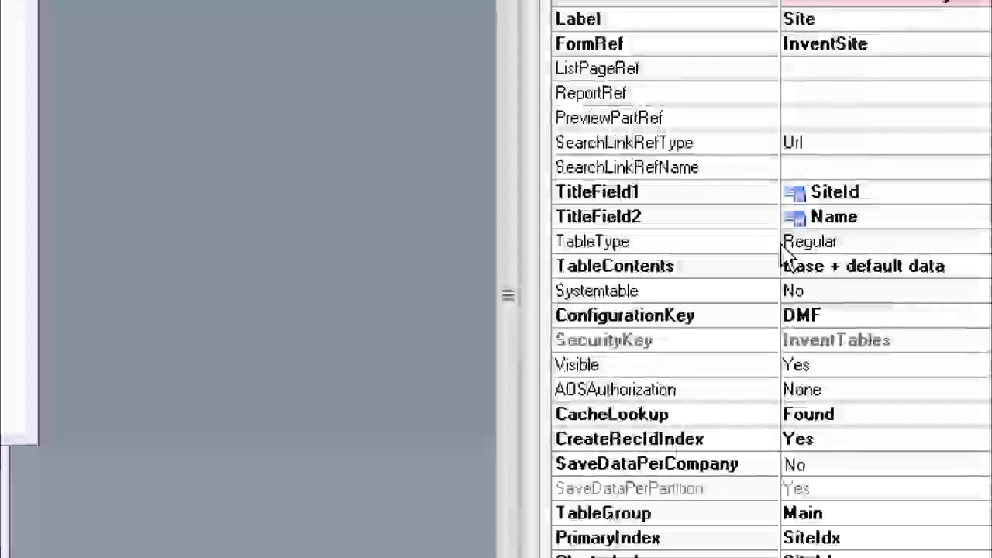
pyautogui.click(753, 324)
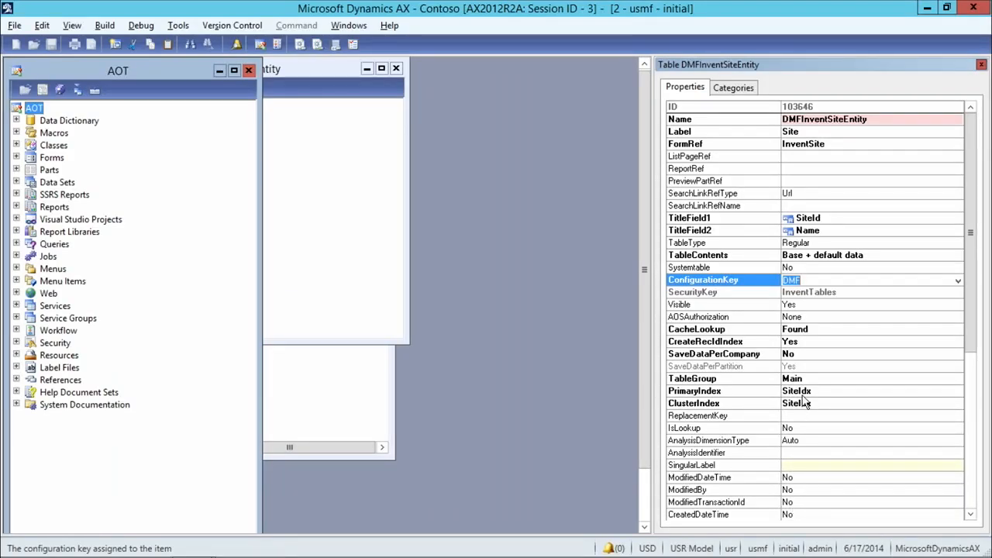
# Review the remaining DMFInventSiteEntity table properties and examine its DefinitionGroup, ExecutionId, IsSelected and TransferStatus fields in the project
pyautogui.moveTo(969, 288); pyautogui.dragTo(973, 464)
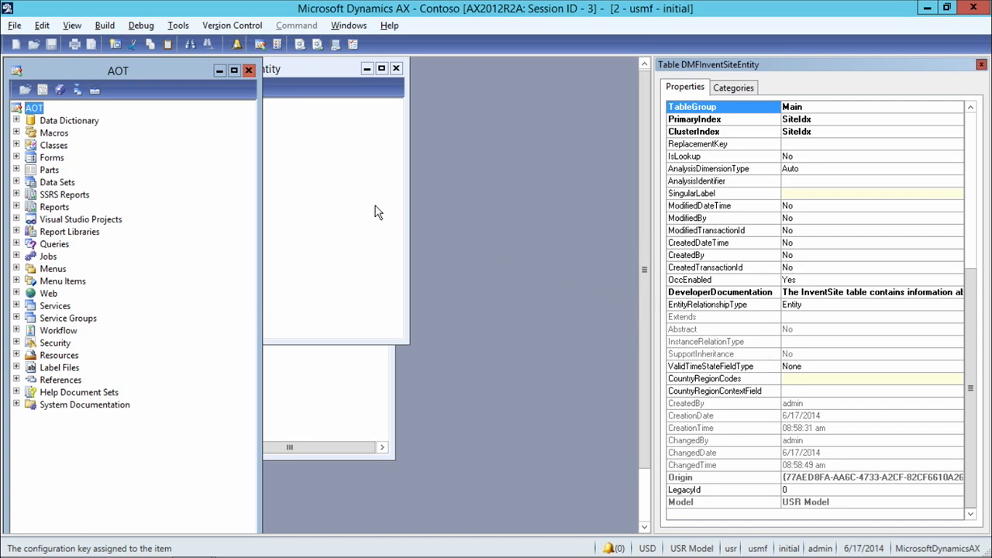
pyautogui.click(268, 71)
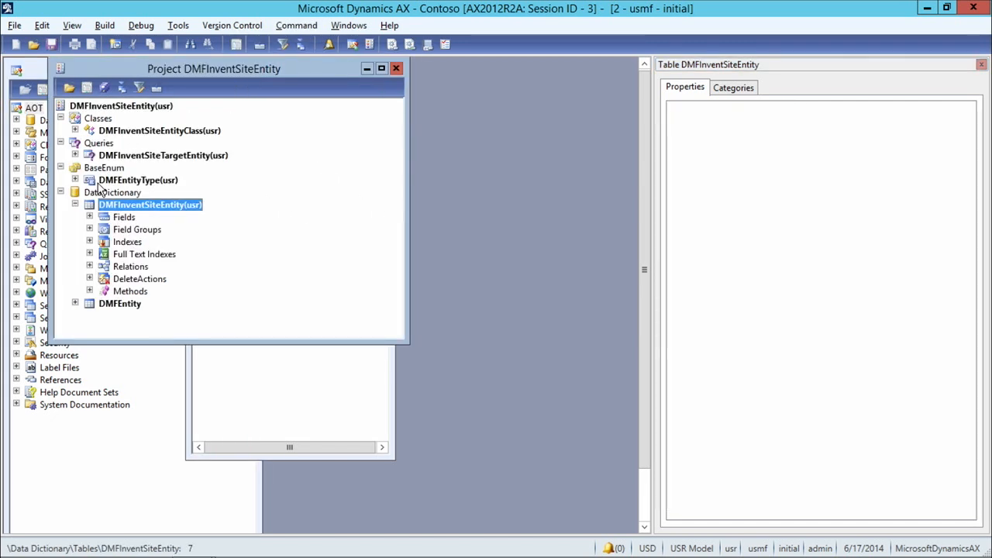
pyautogui.click(89, 220)
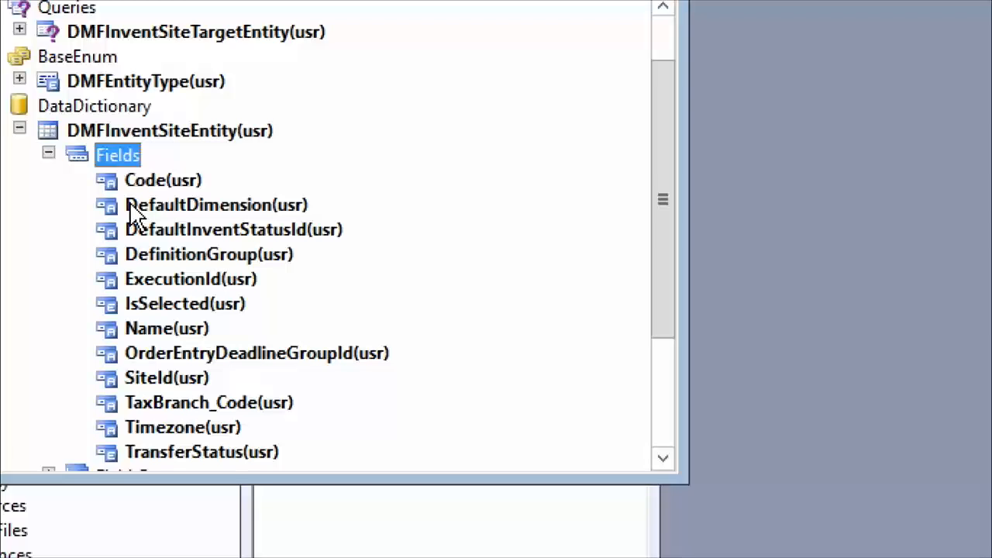
pyautogui.click(246, 260)
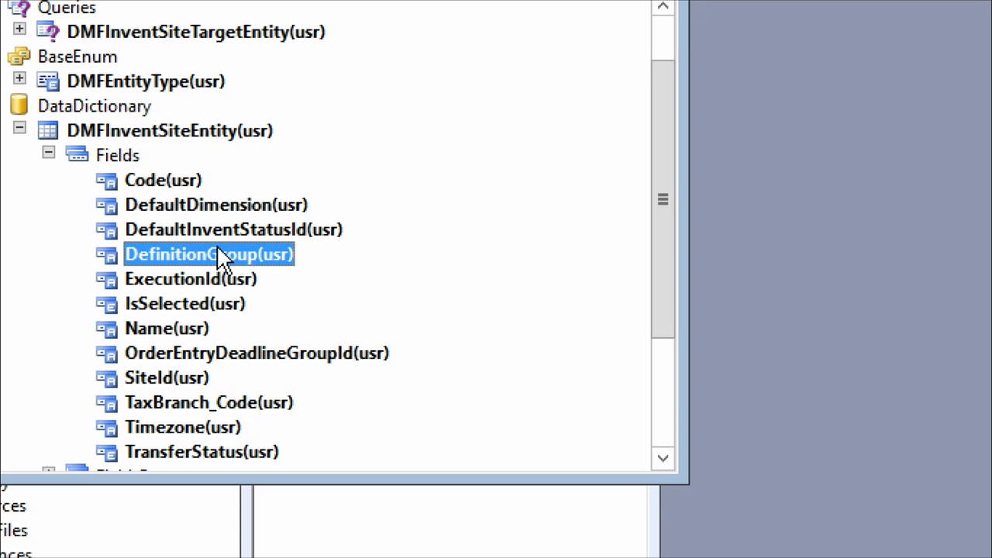
pyautogui.click(190, 304)
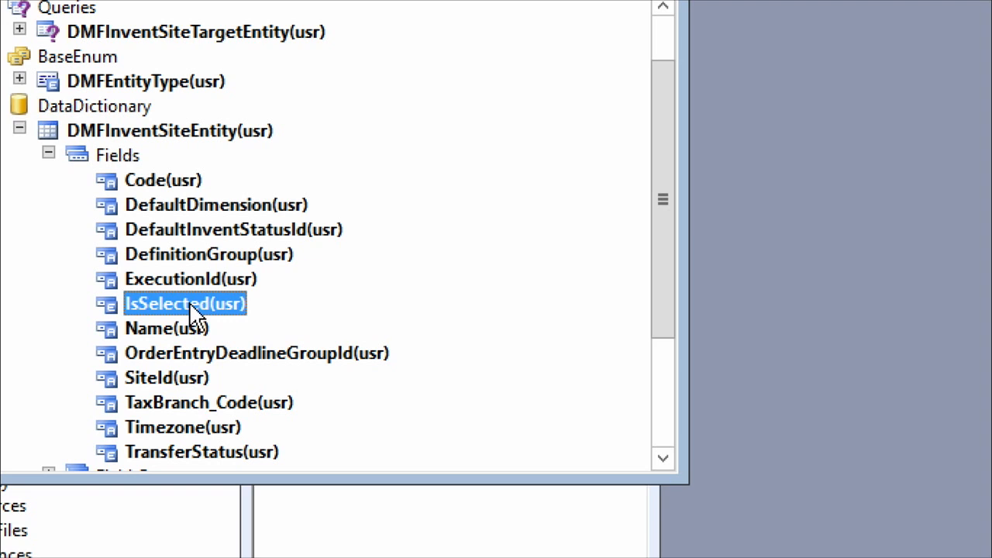
pyautogui.click(219, 457)
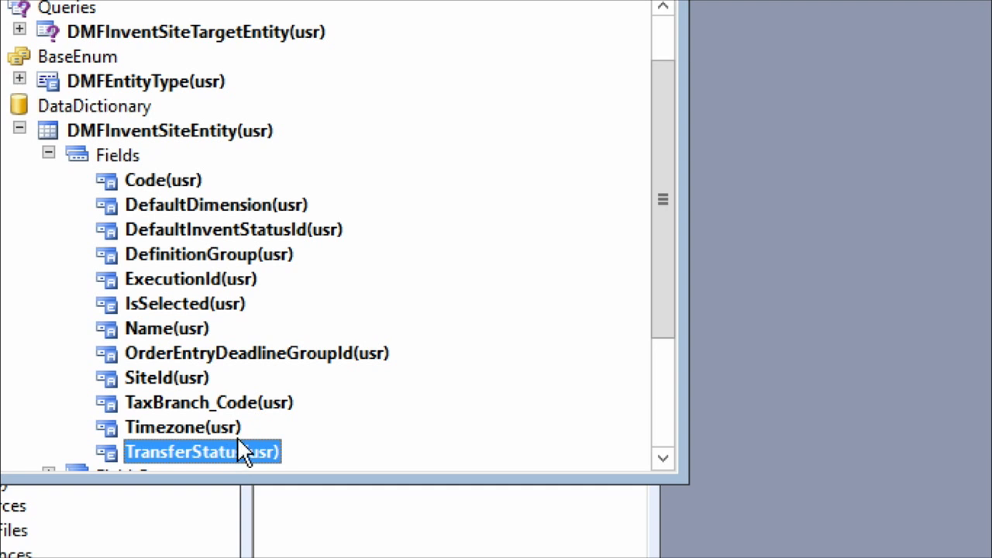
pyautogui.click(191, 280)
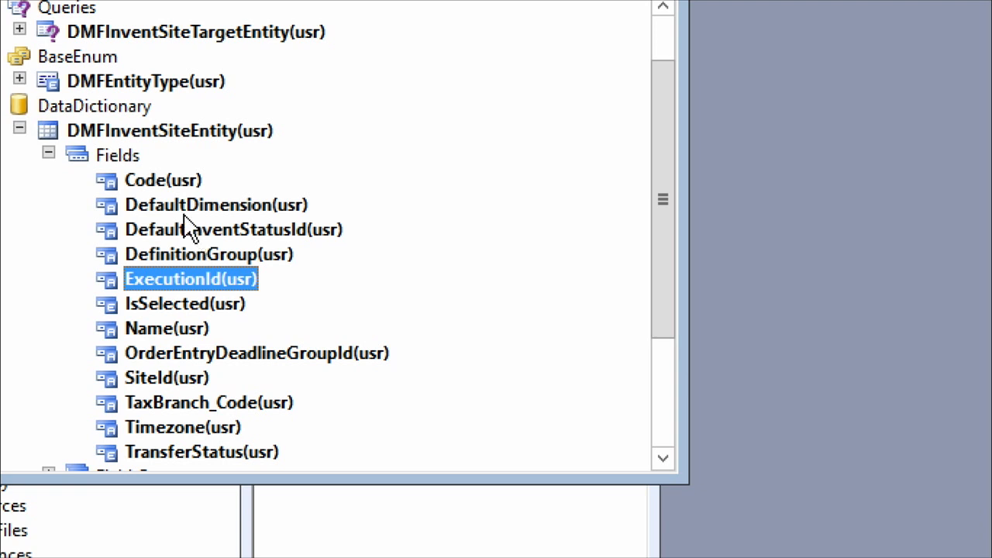
# Select the Name, SiteId and TaxBranch_Code fields together to review them, and collapse the table's field list
pyautogui.click(169, 333)
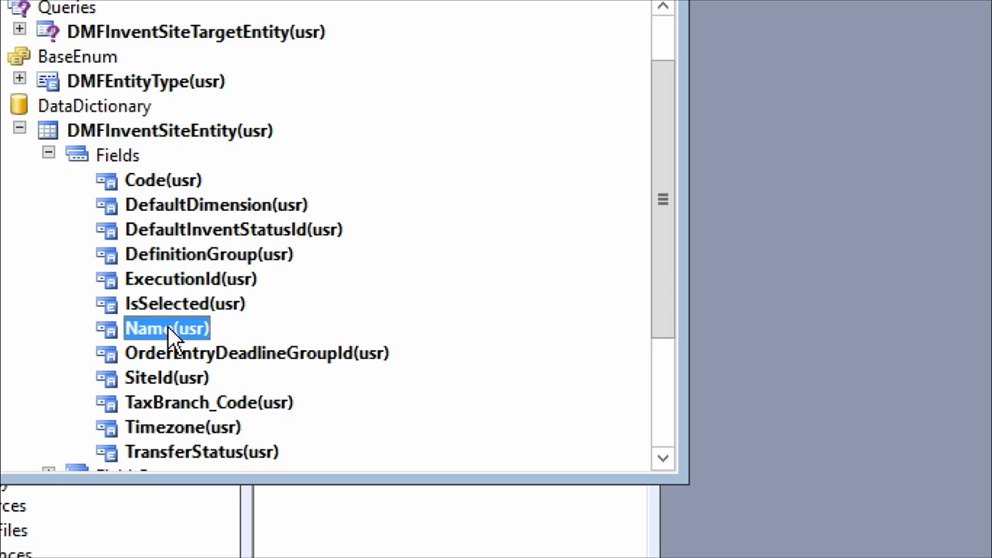
pyautogui.keyDown('ctrl'); pyautogui.click(206, 377); pyautogui.keyUp('ctrl')
pyautogui.keyDown('ctrl'); pyautogui.click(225, 405); pyautogui.keyUp('ctrl')
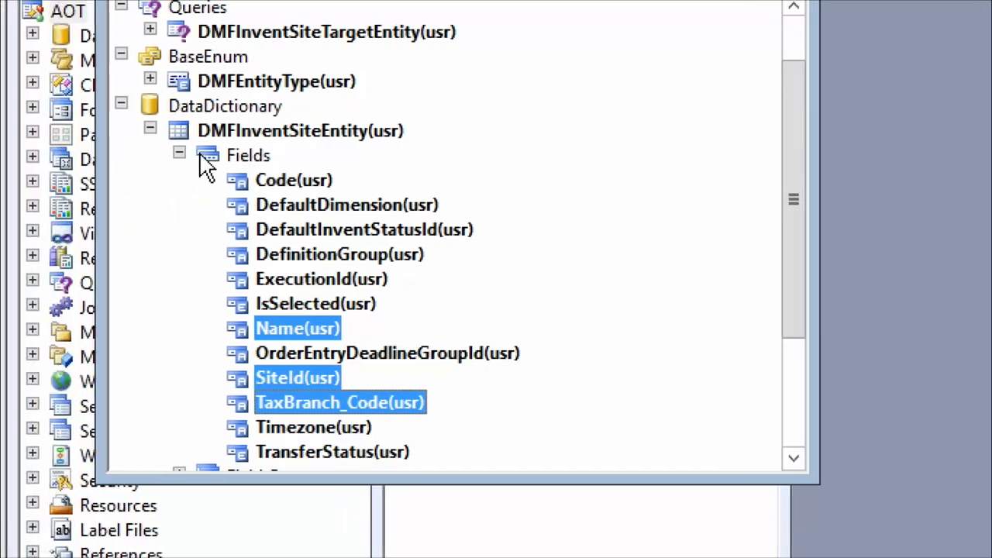
pyautogui.click(180, 155)
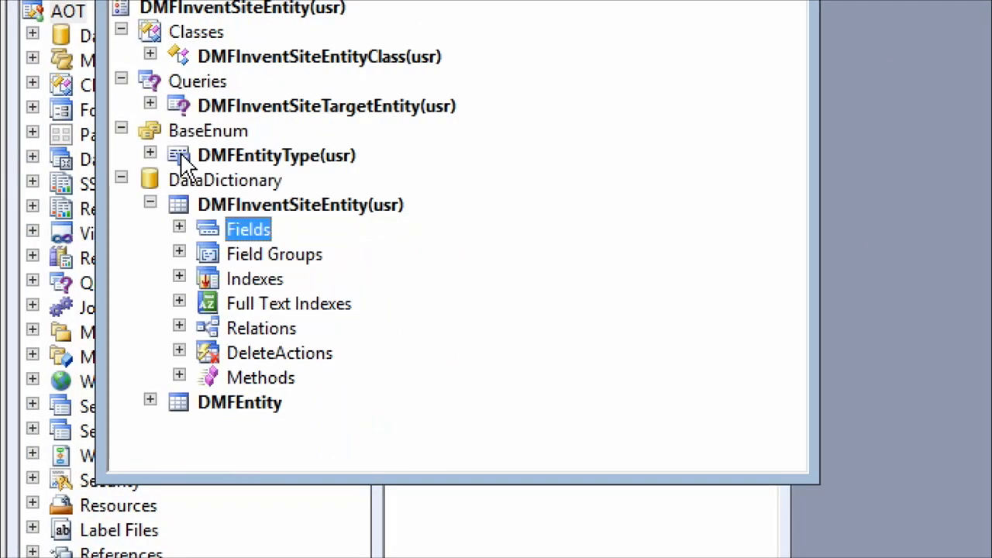
# Expand the table's field groups and examine which fields belong to the ExclusionList group
pyautogui.click(179, 253)
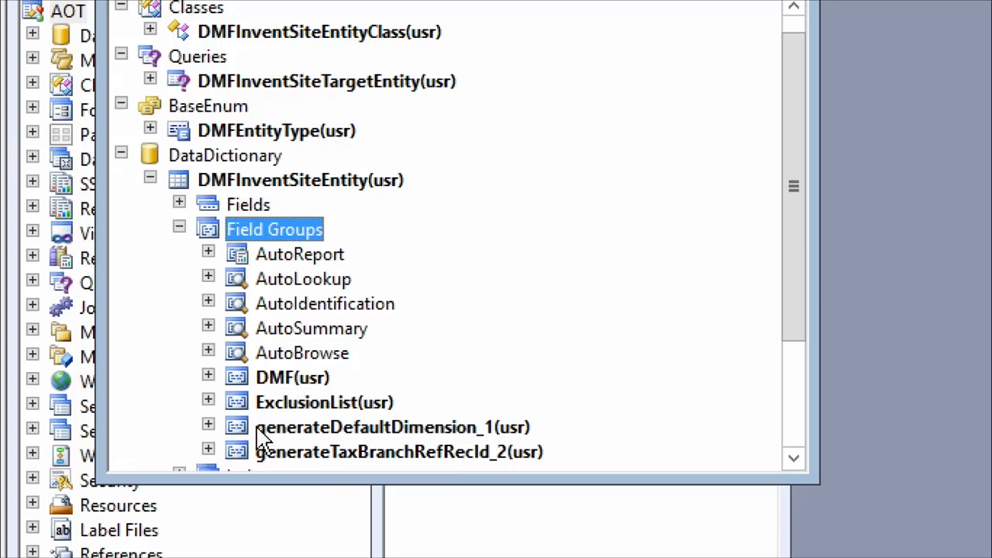
pyautogui.click(207, 402)
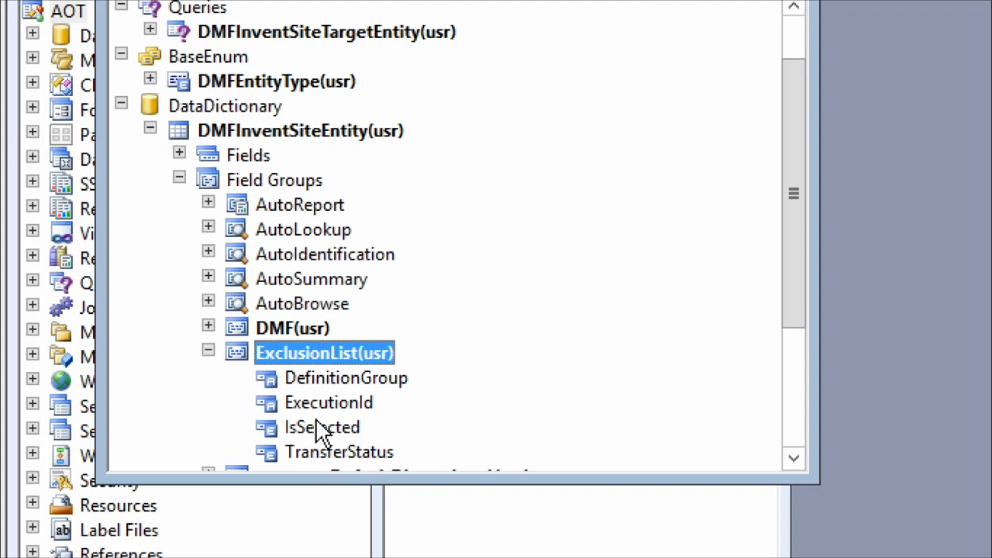
pyautogui.click(207, 350)
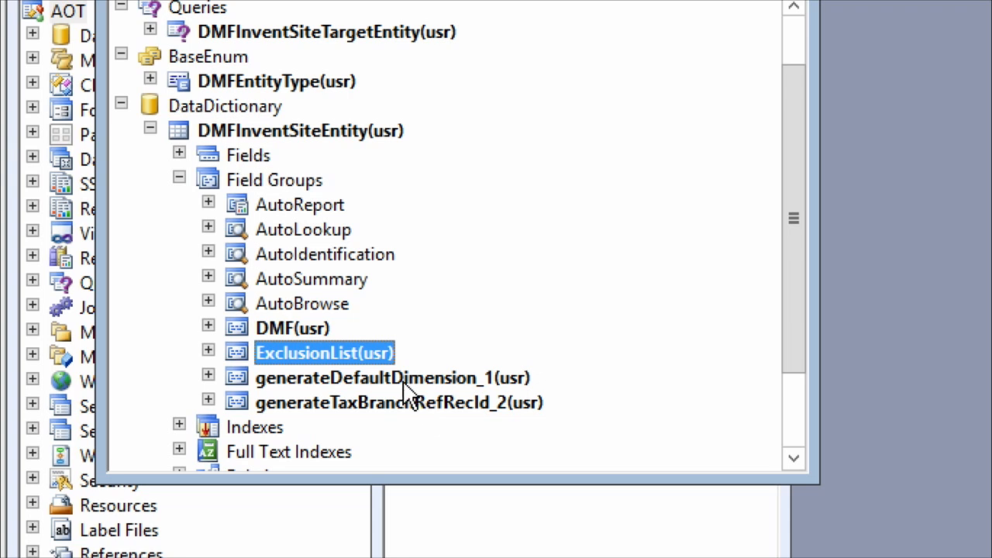
# Examine the fields in the generateDefaultDimension_1 and generateTaxBranchRefRecId_2 groups, and collapse the field groups
pyautogui.click(209, 377)
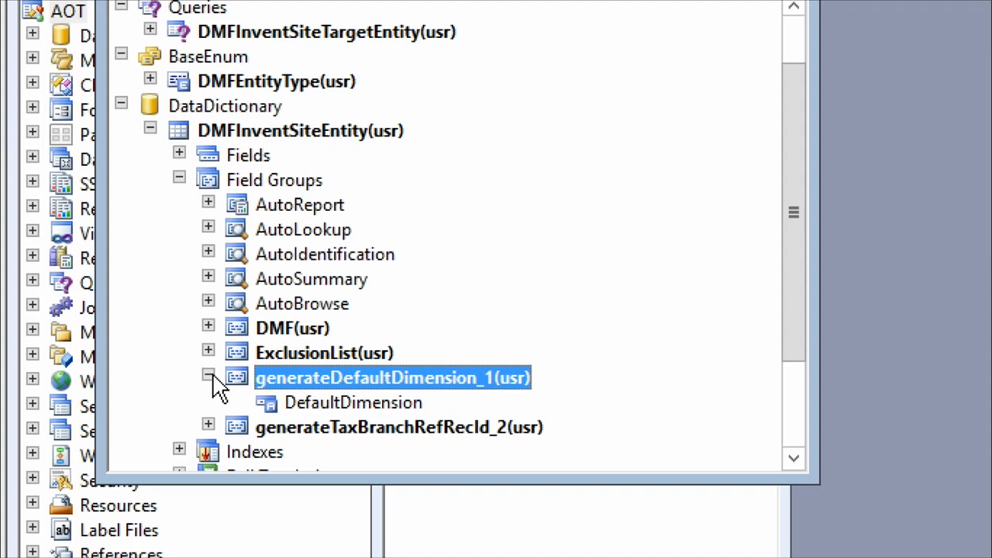
pyautogui.click(324, 408)
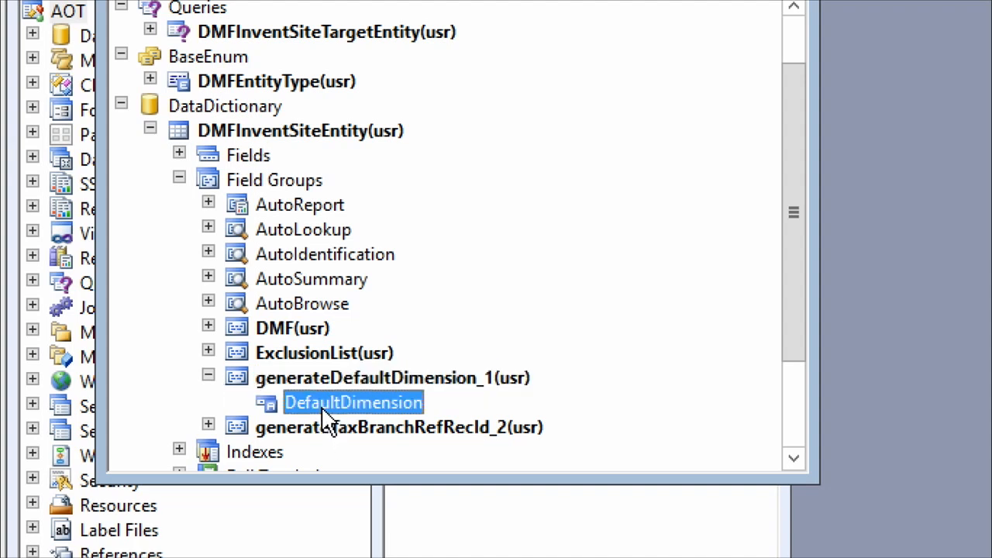
pyautogui.scroll(-1, 321, 407)
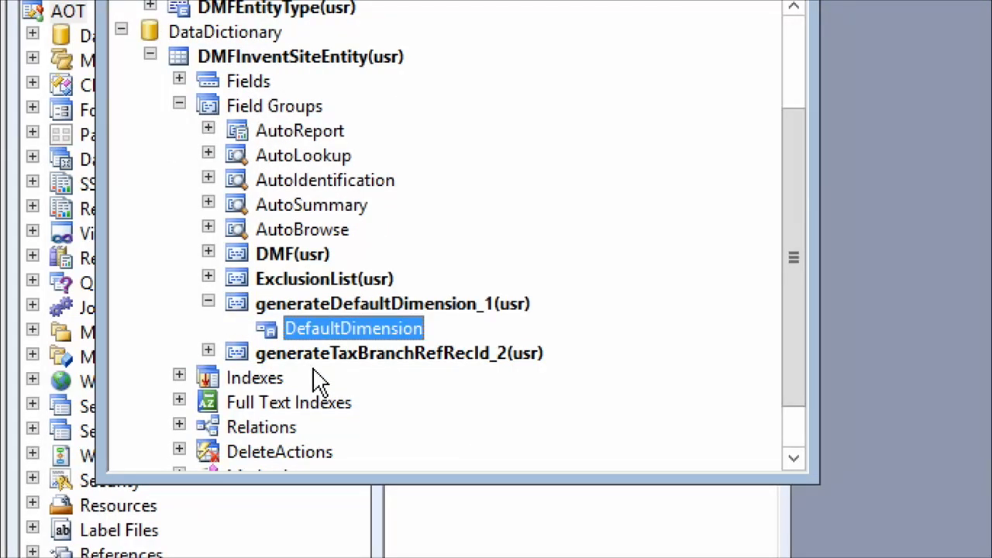
pyautogui.click(209, 351)
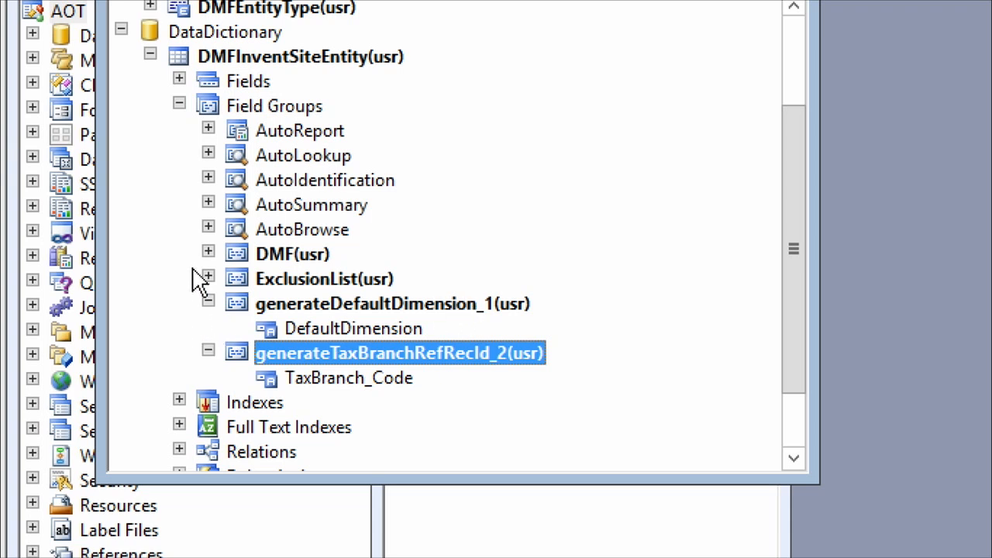
pyautogui.click(179, 104)
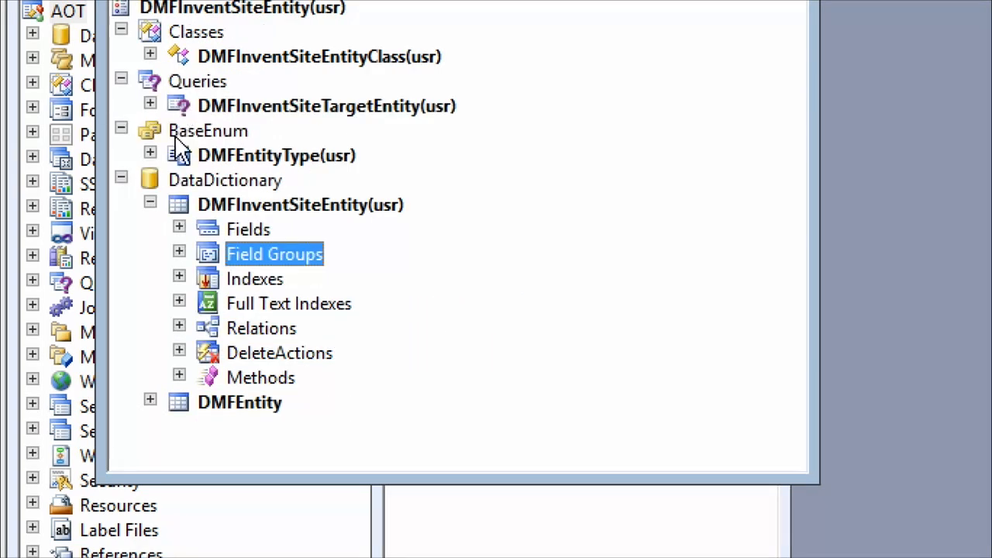
# Examine the fields and properties of the SiteIdx index on the DMFInventSiteEntity table
pyautogui.click(179, 279)
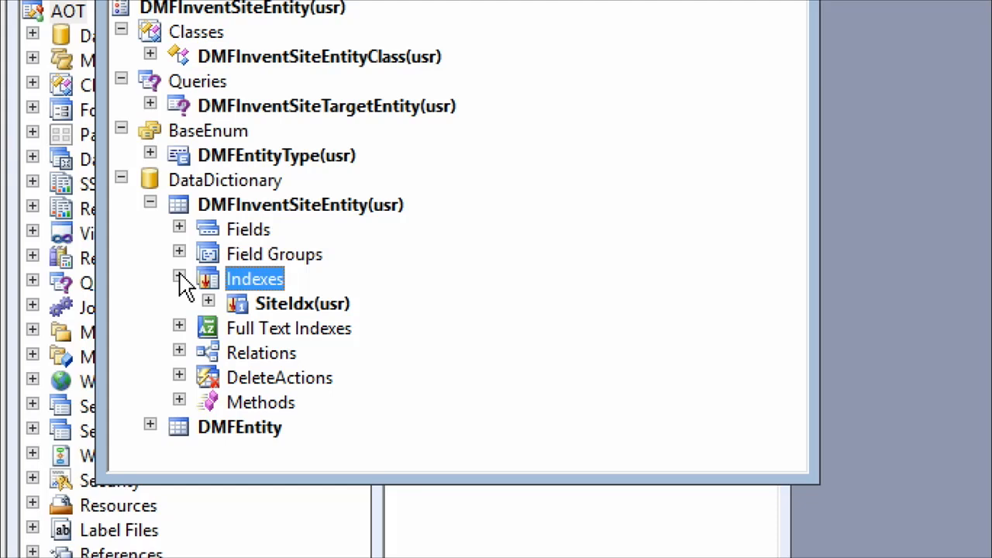
pyautogui.click(209, 304)
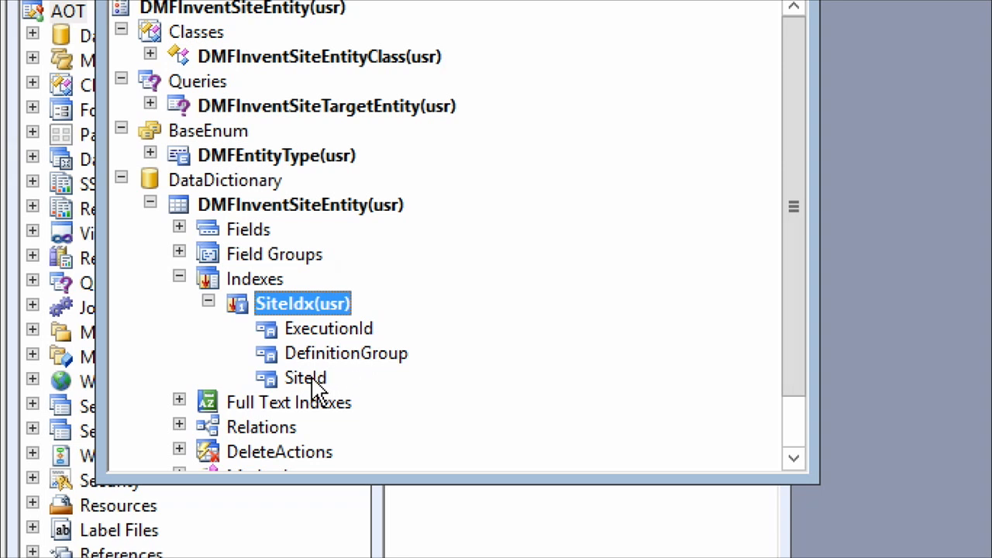
pyautogui.rightClick(281, 301)
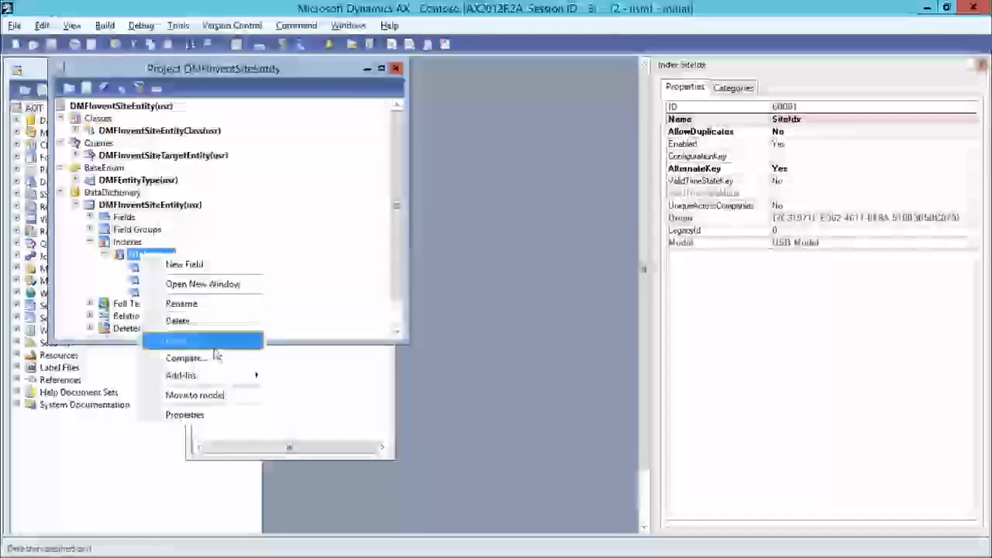
pyautogui.click(238, 412)
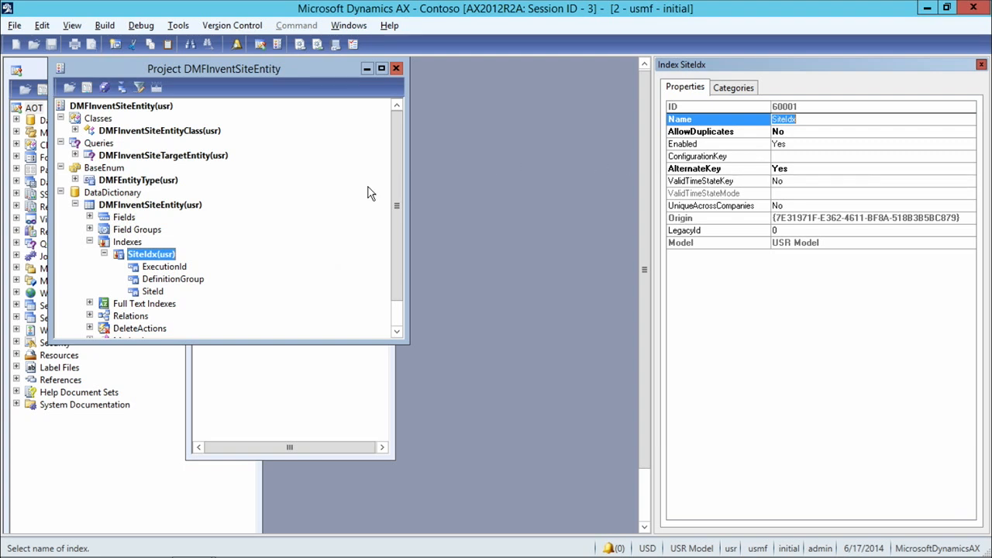
pyautogui.click(104, 254)
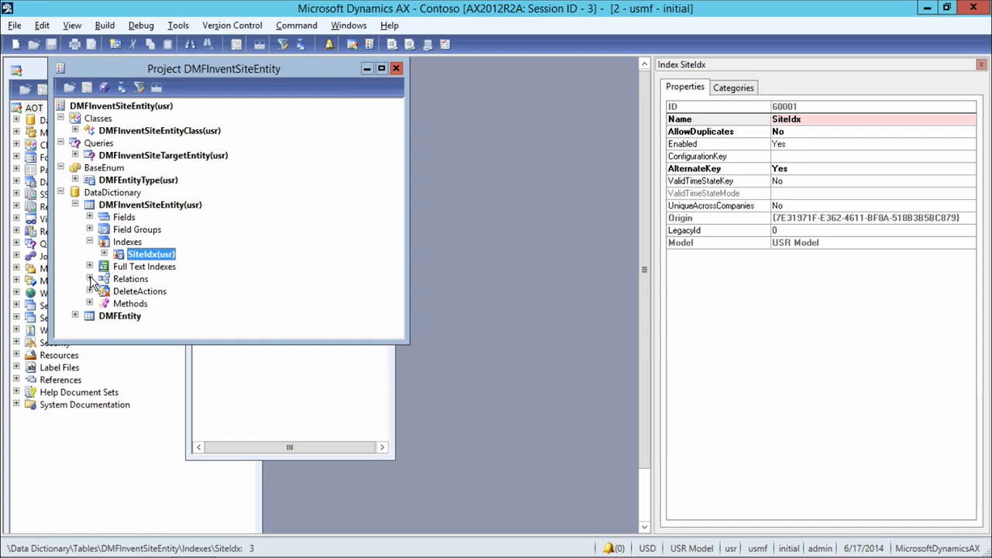
# Expand the table's relations and examine the field link and properties of the InventSite relation
pyautogui.click(89, 279)
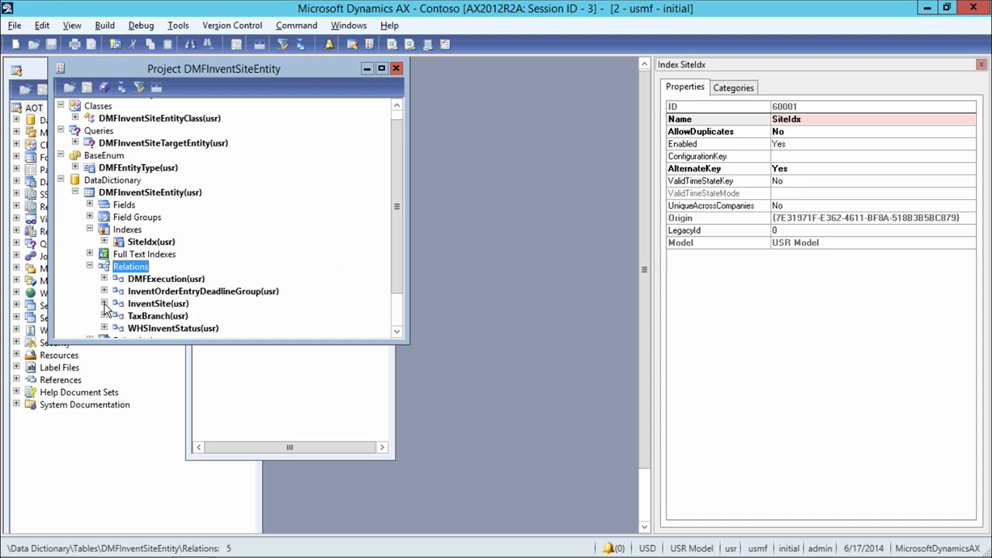
pyautogui.click(105, 304)
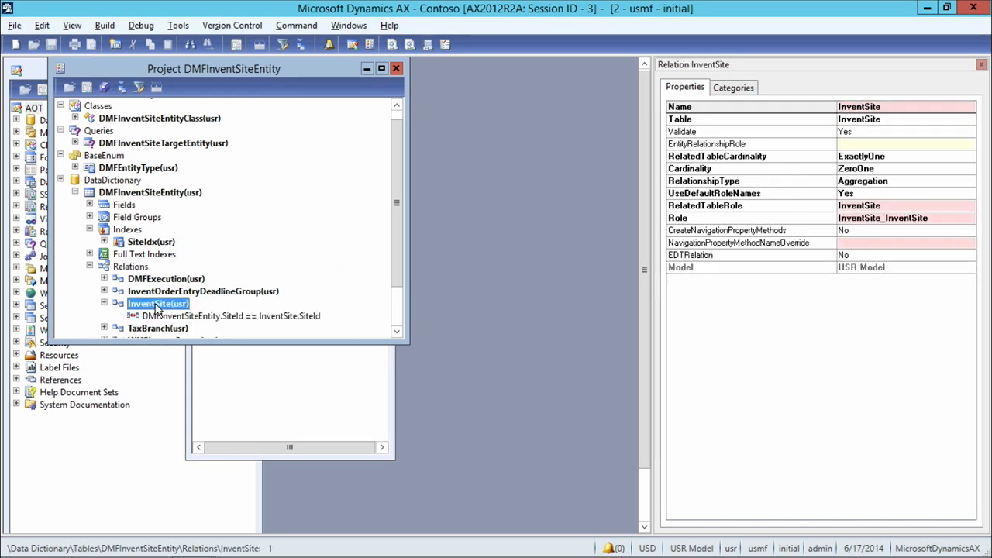